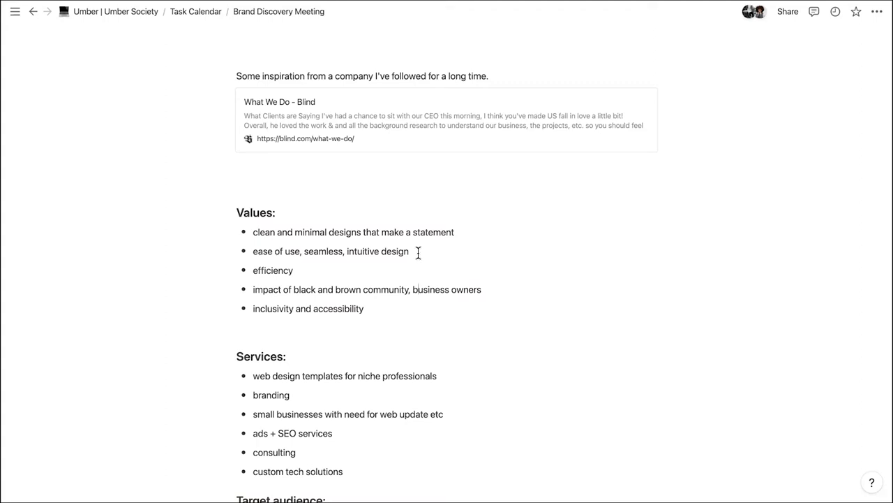
# Review the meeting notes from the Values list through Services, Target audience and Brand Attributes to the Mission section
pyautogui.scroll(-1, 418, 253)
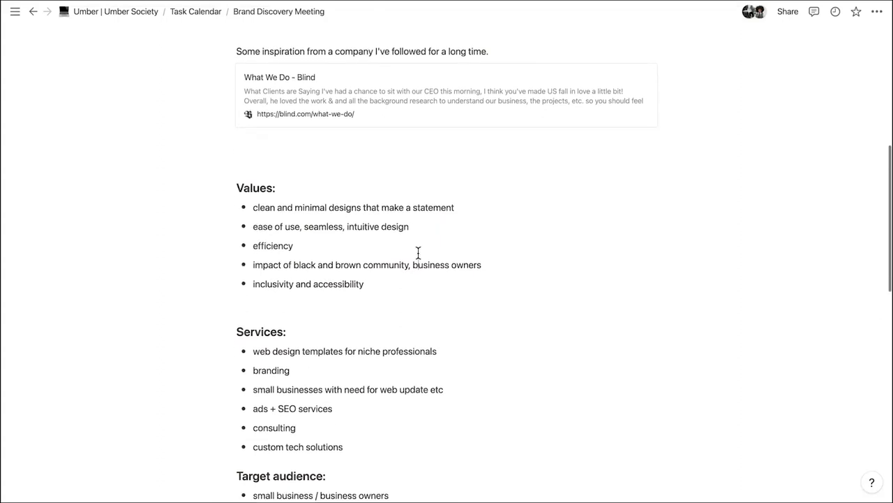
pyautogui.scroll(-1, 418, 253)
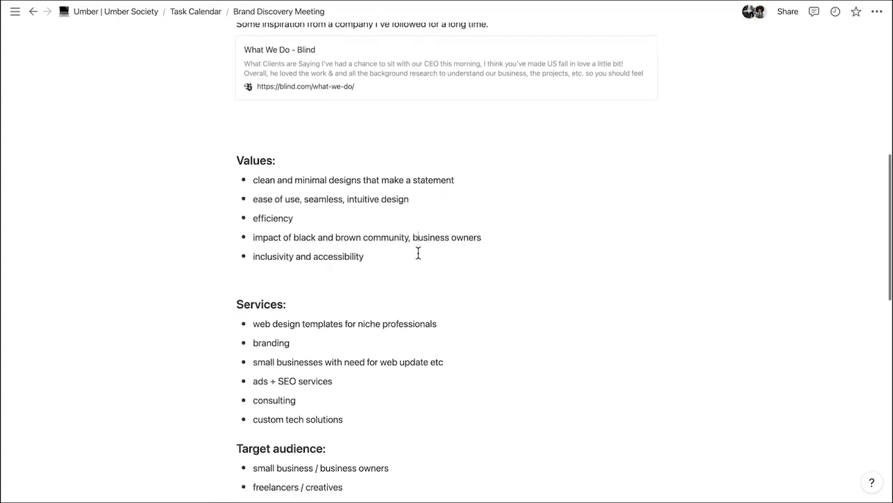
pyautogui.scroll(-1, 418, 252)
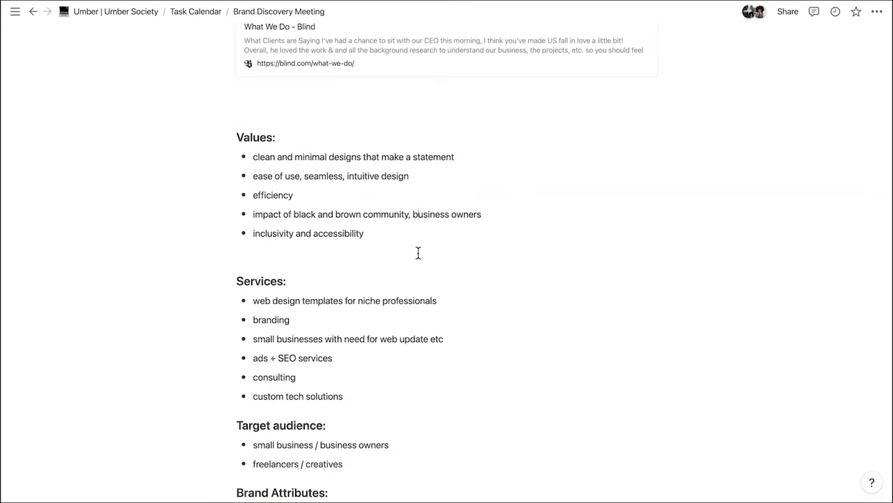
pyautogui.scroll(1, 418, 252)
pyautogui.scroll(-1, 418, 252)
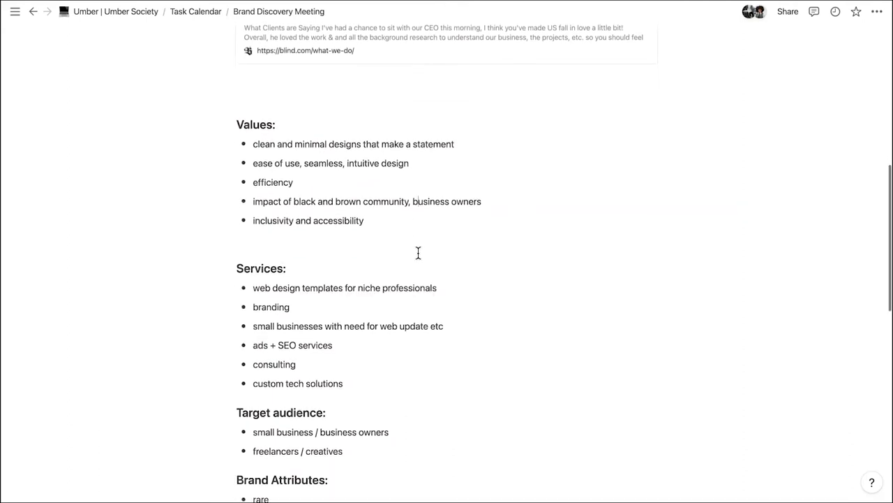
pyautogui.scroll(1, 418, 253)
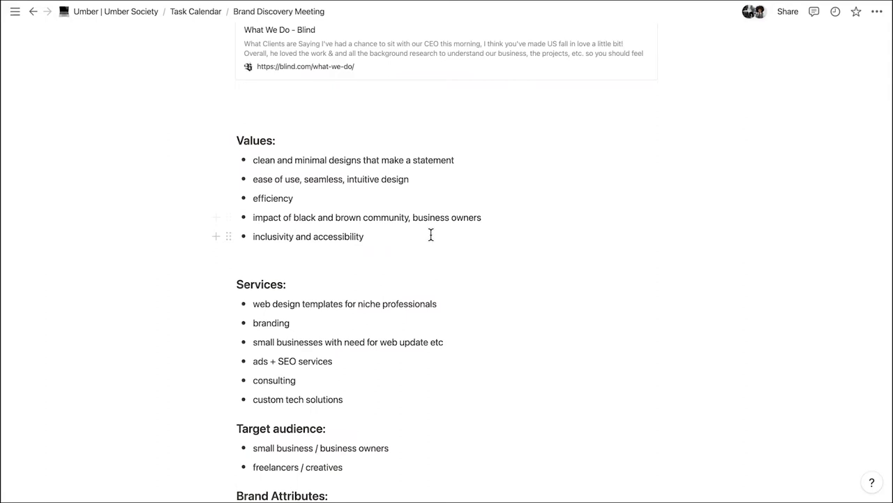
pyautogui.scroll(-1, 429, 235)
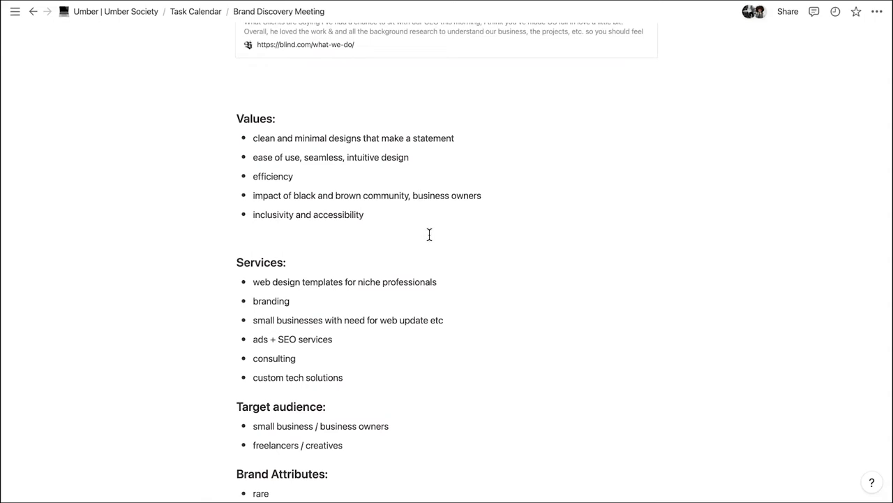
pyautogui.scroll(-1, 429, 234)
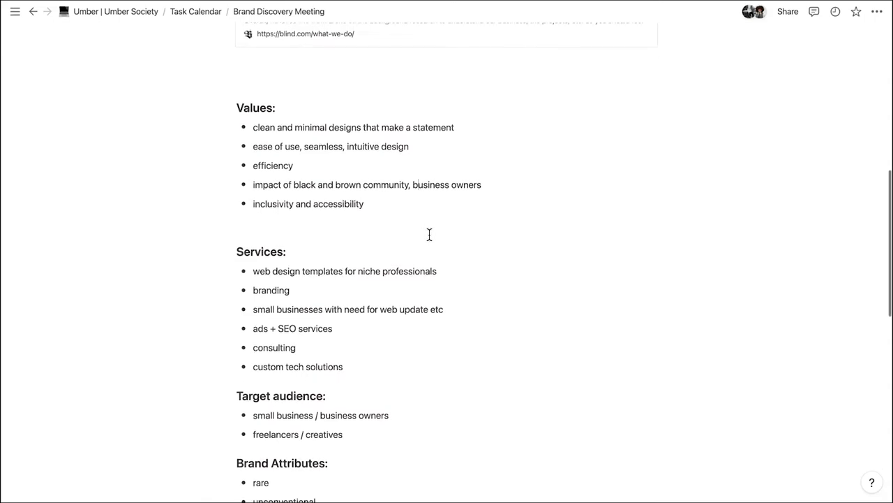
pyautogui.scroll(-1, 429, 235)
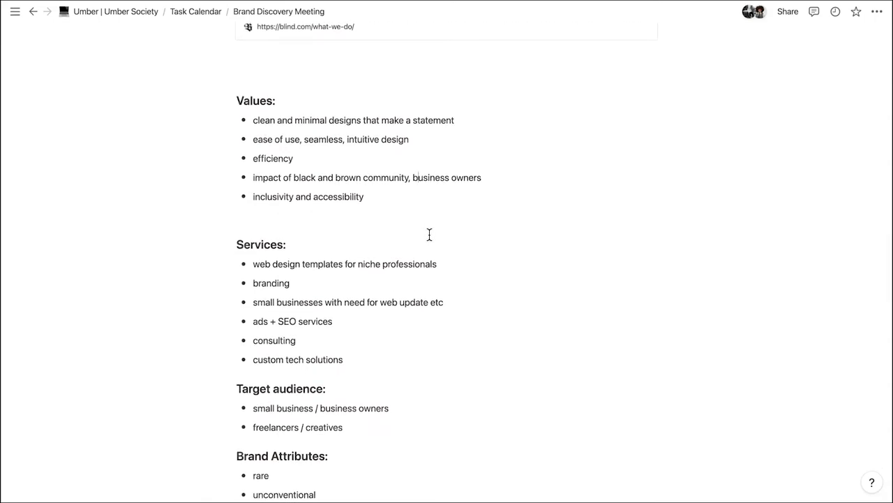
pyautogui.scroll(-1, 429, 235)
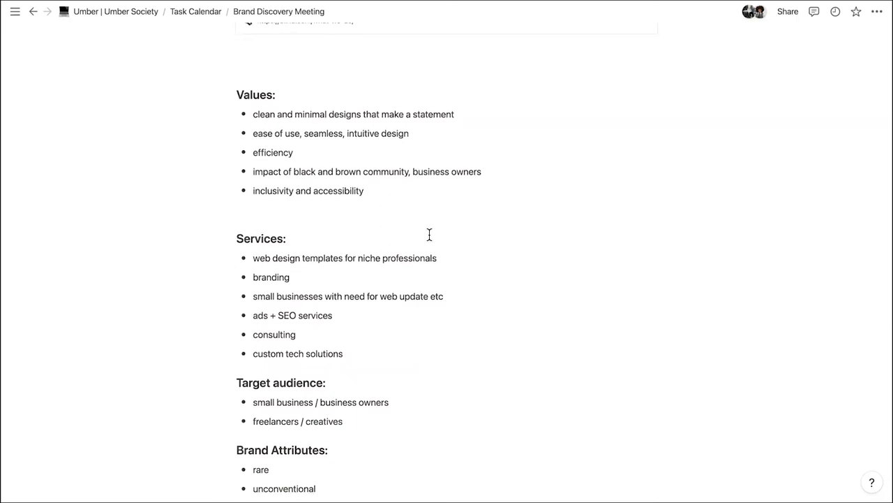
pyautogui.scroll(-5, 429, 235)
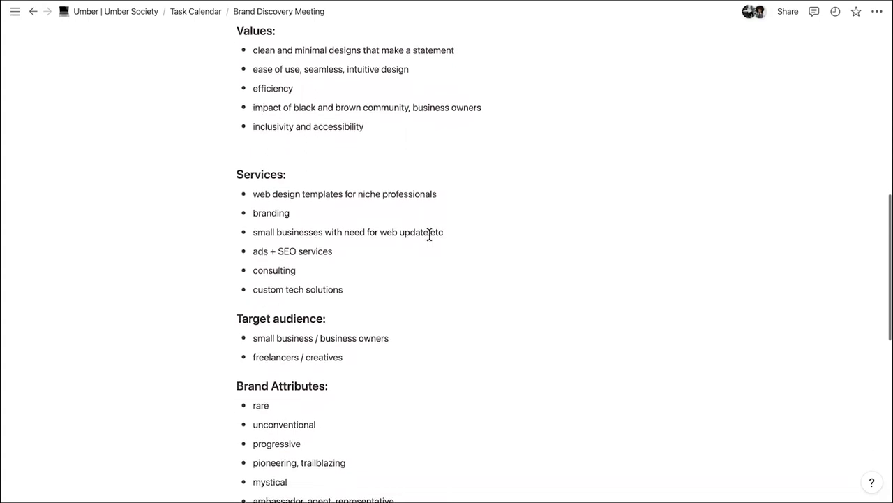
pyautogui.scroll(-5, 429, 234)
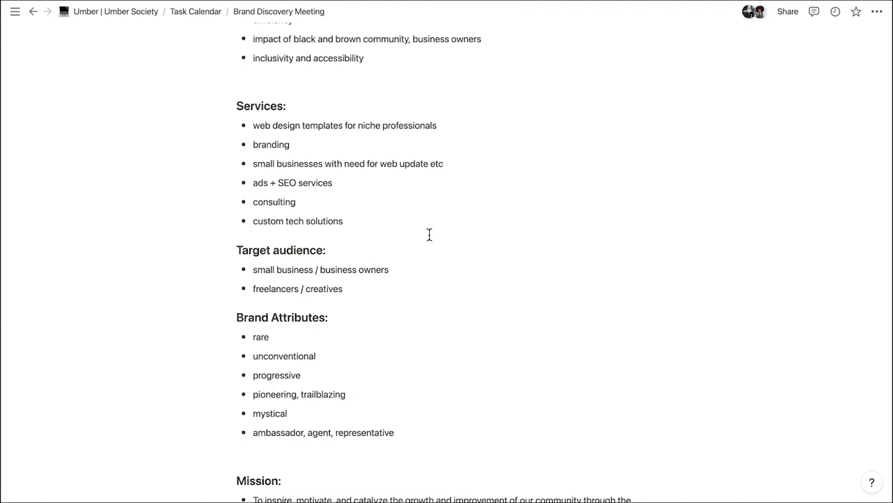
pyautogui.scroll(-3, 429, 235)
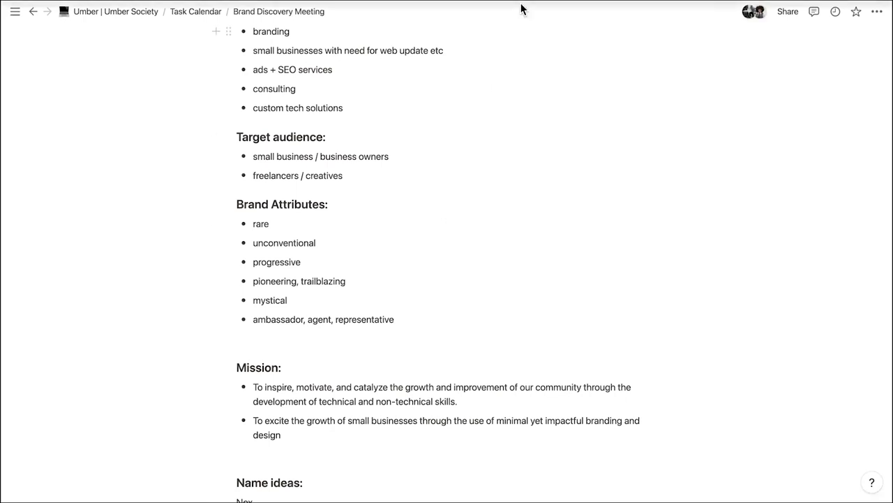
# Add "Web Development" as a bullet after Digital Marketing in the first team member's list under Skills
pyautogui.moveTo(679, 8)
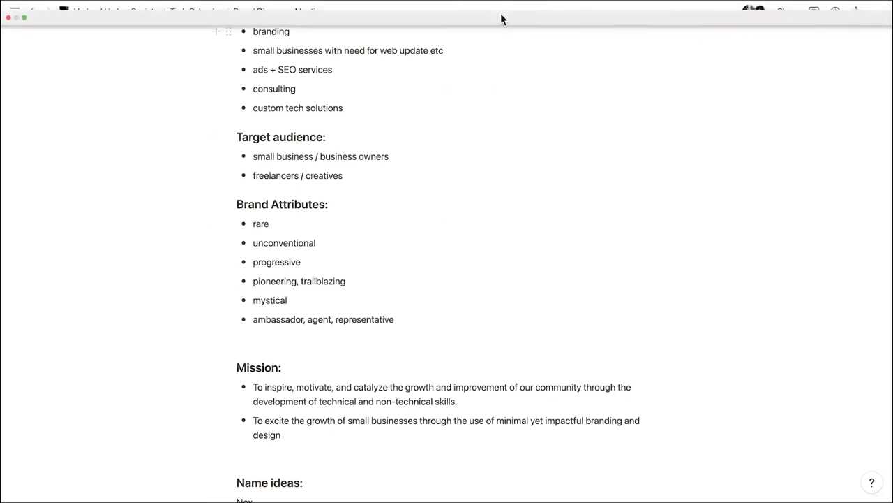
pyautogui.scroll(3, 376, 124)
pyautogui.scroll(1, 377, 125)
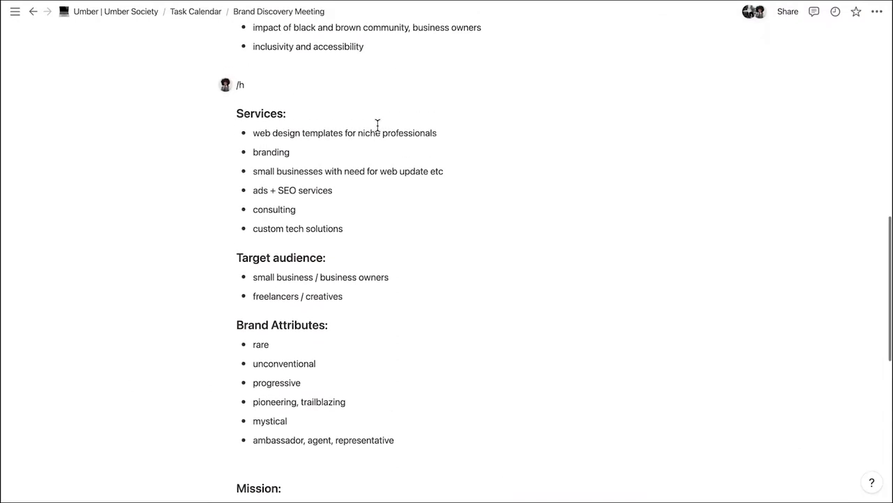
pyautogui.scroll(2, 377, 125)
pyautogui.press('BackSpace')
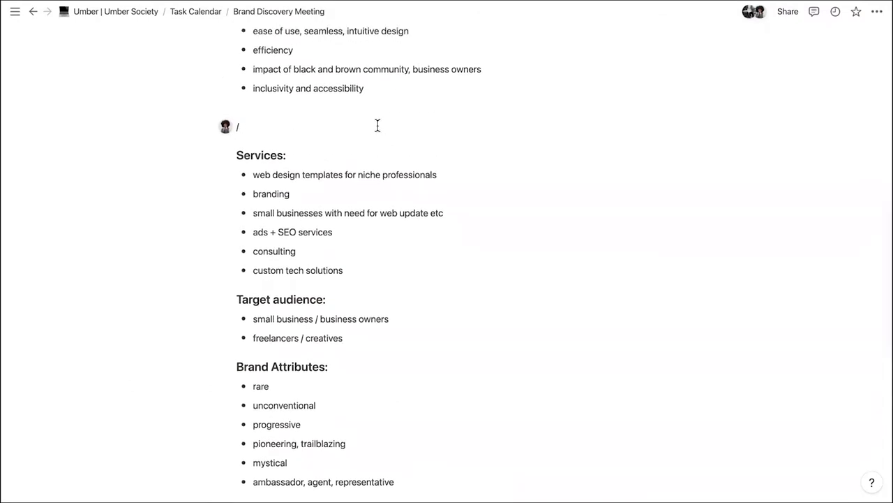
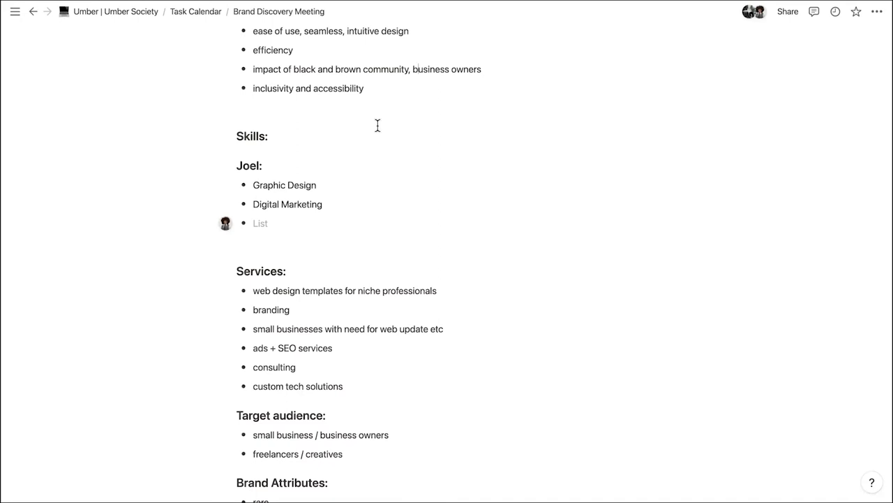
pyautogui.write('Web Developem')
pyautogui.press('BackSpace')
pyautogui.press('BackSpace')
pyautogui.write('ment')
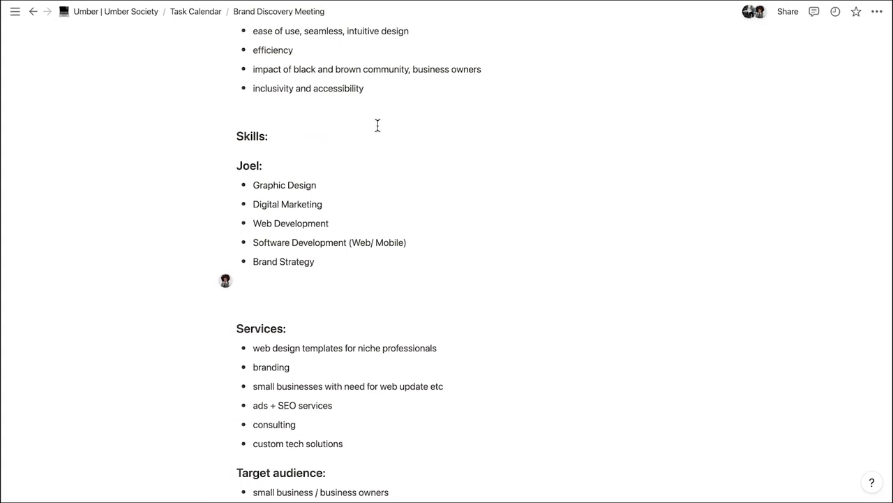
# Add a heading with the second team member's first name and a colon below the Brand Strategy bullet
pyautogui.click(333, 282)
pyautogui.write('/h')
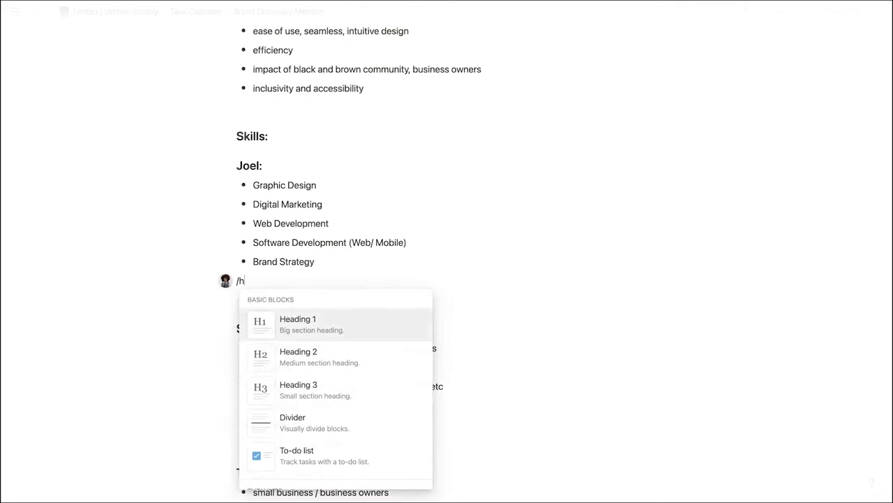
pyautogui.press('Down')
pyautogui.press('Return')
pyautogui.write('Nicole:')
# Start a bulleted list under the second team member's heading with "Psych" as its first skill
pyautogui.press('Return')
pyautogui.write('-')
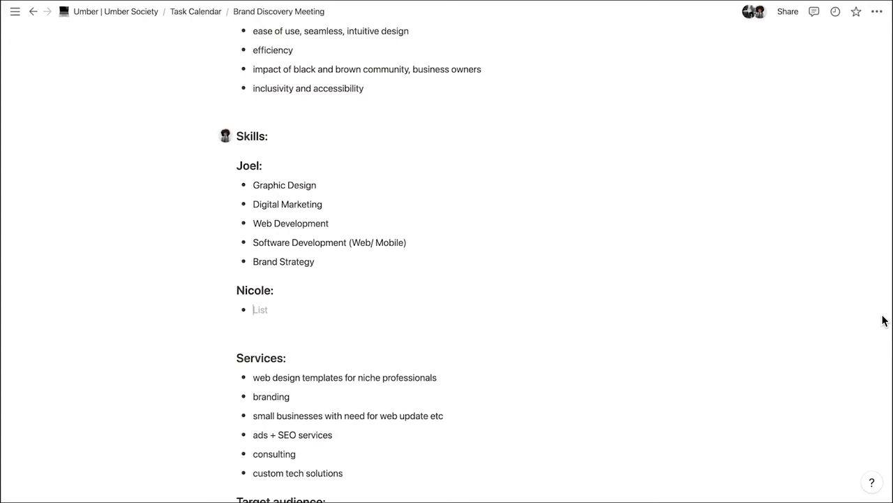
pyautogui.write('Psych')
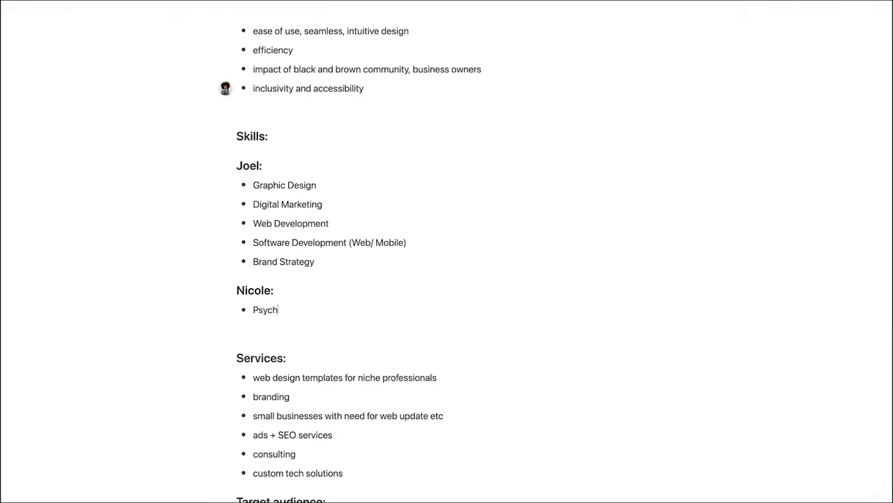
pyautogui.press('Return')
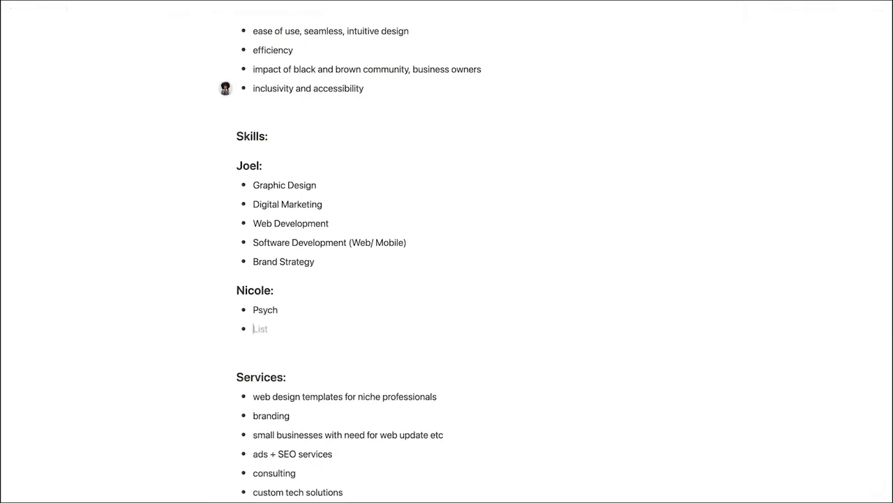